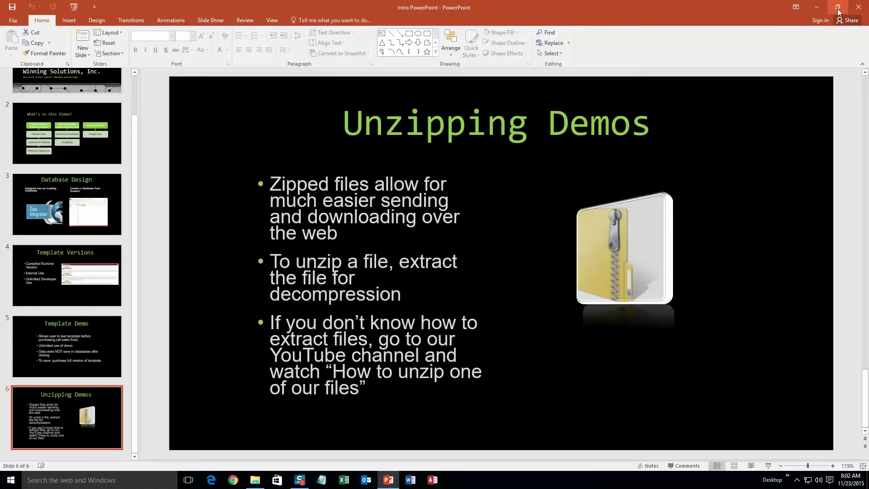
Step: Close PowerPoint and the Downloads folder, then load microsoftaccessexpert.com in Chrome
left_click(865, 5)
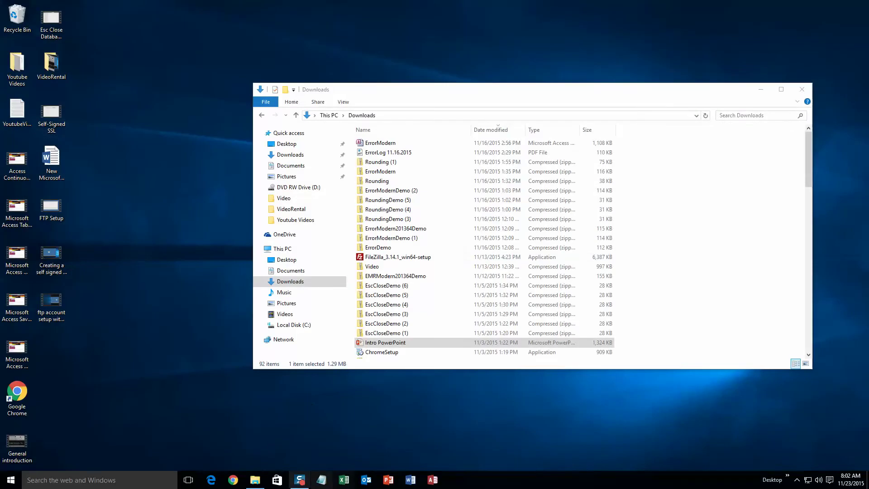
left_click(803, 89)
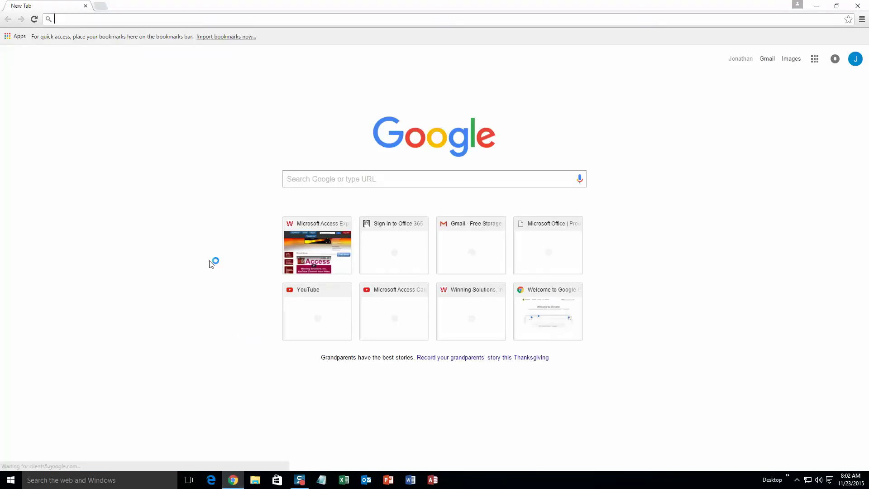
type("microsoftaccessexpert.com")
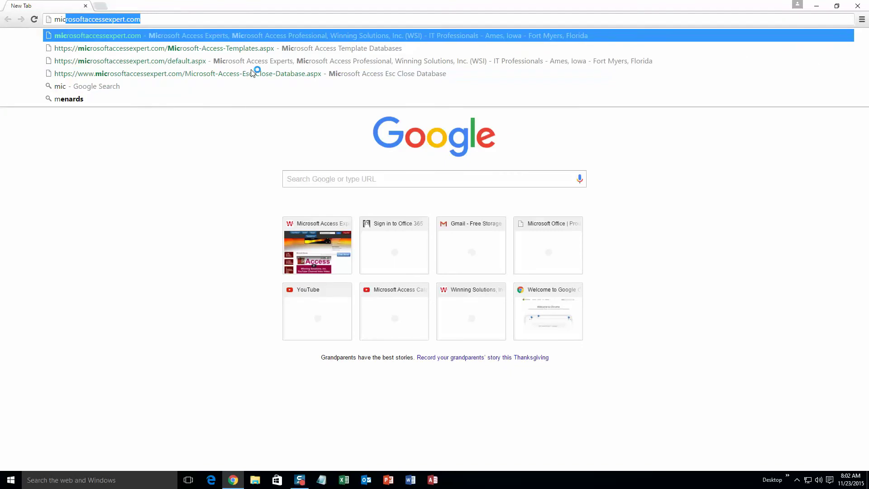
key("End")
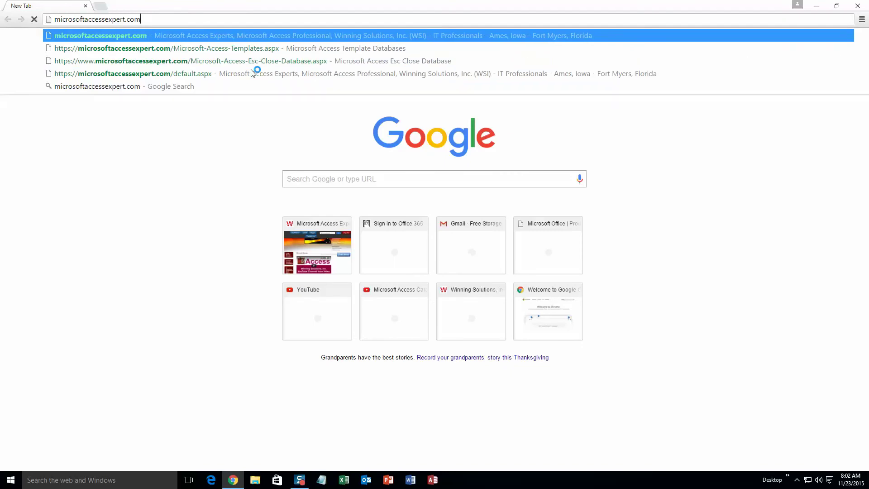
key("Return")
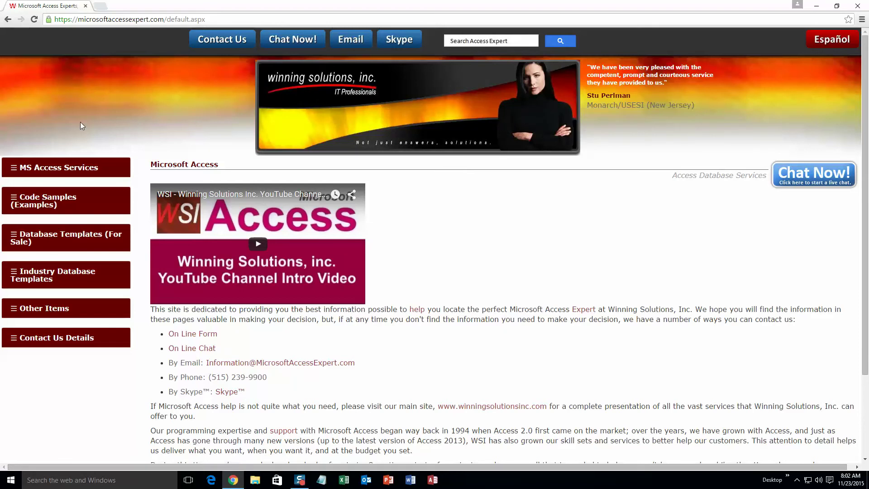
Step: Expand Database Templates (For Sale) in the sidebar and open the Database Templates - List page
left_click(50, 238)
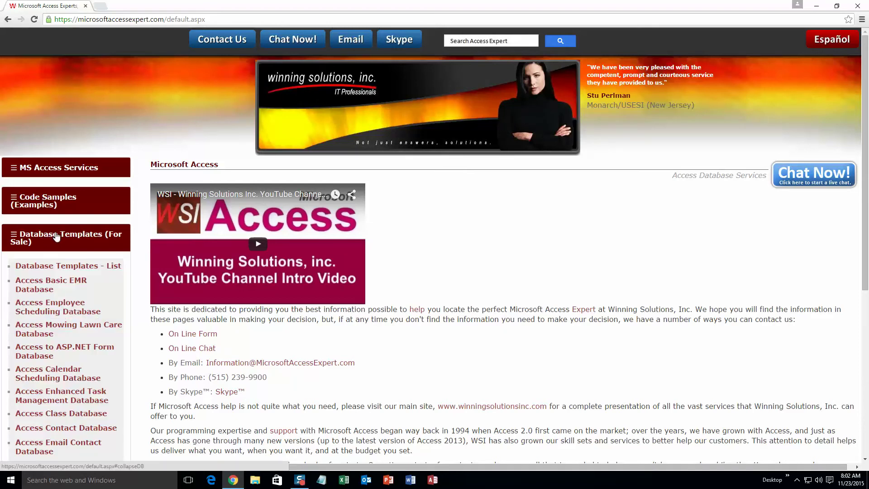
left_click(61, 267)
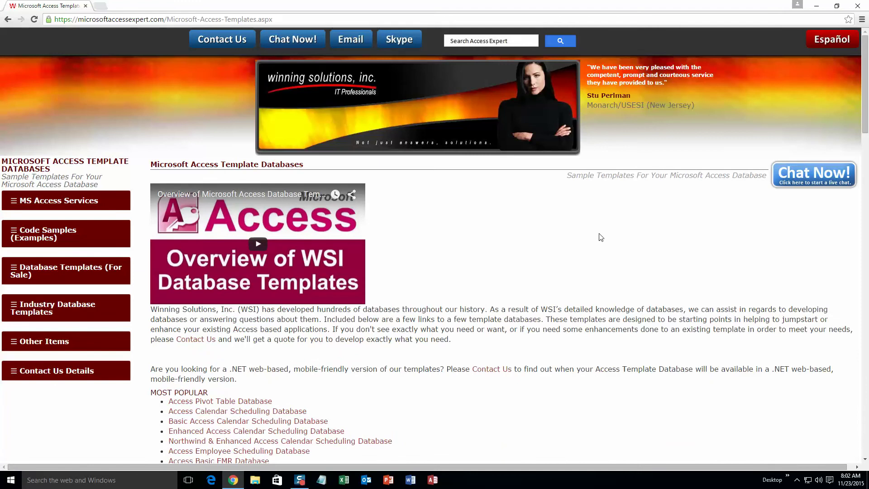
scroll(501, 282, "down", 3)
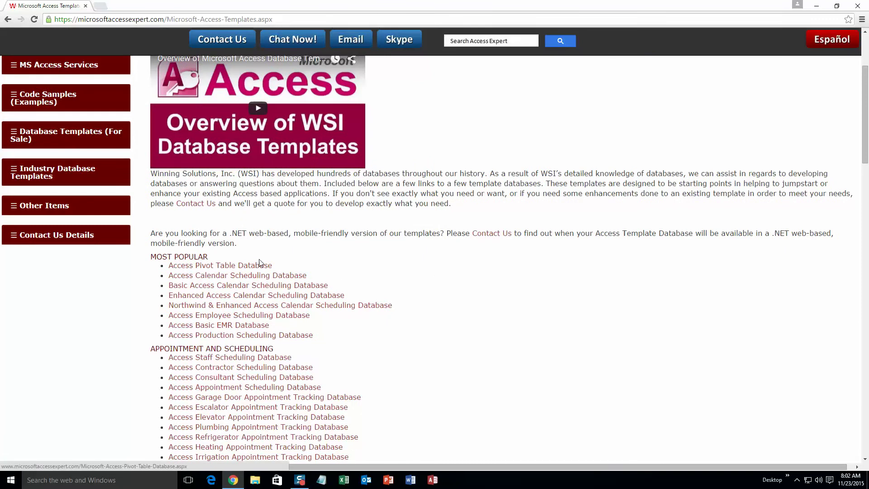
scroll(272, 262, "down", 4)
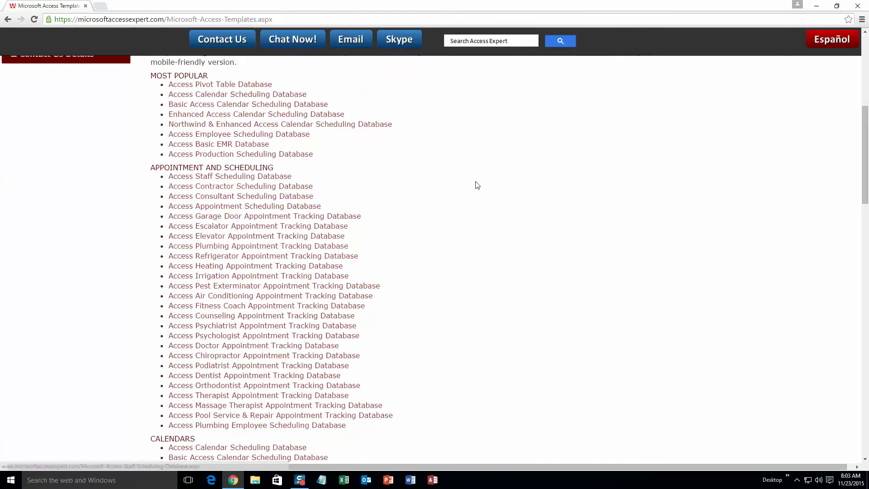
scroll(425, 227, "down", 1)
scroll(426, 229, "down", 2)
scroll(404, 240, "down", 2)
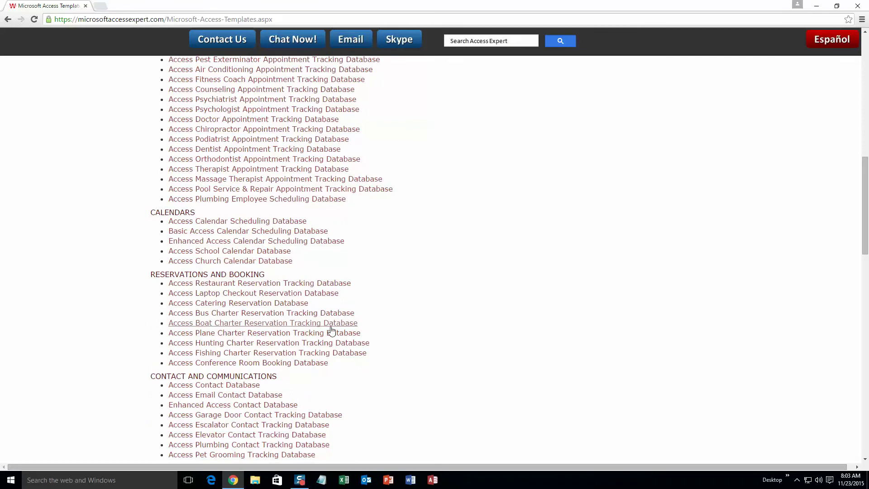
scroll(362, 309, "down", 1)
scroll(360, 308, "down", 2)
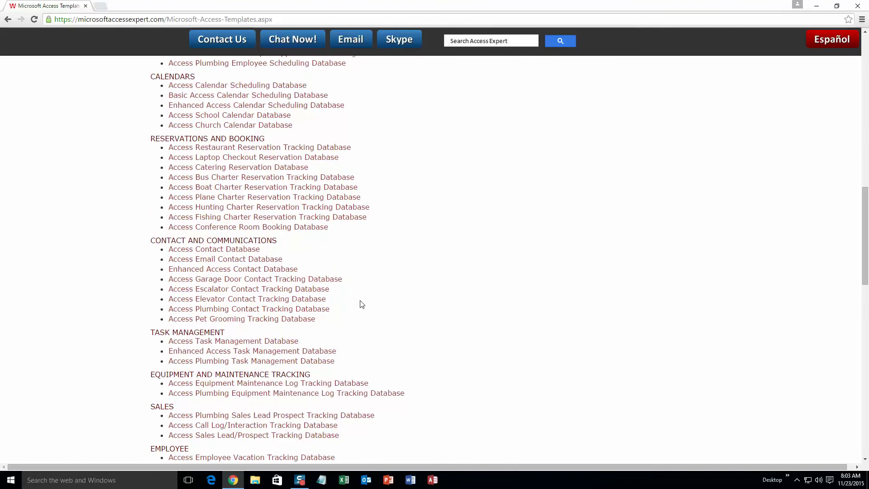
scroll(362, 304, "down", 1)
scroll(361, 304, "down", 1)
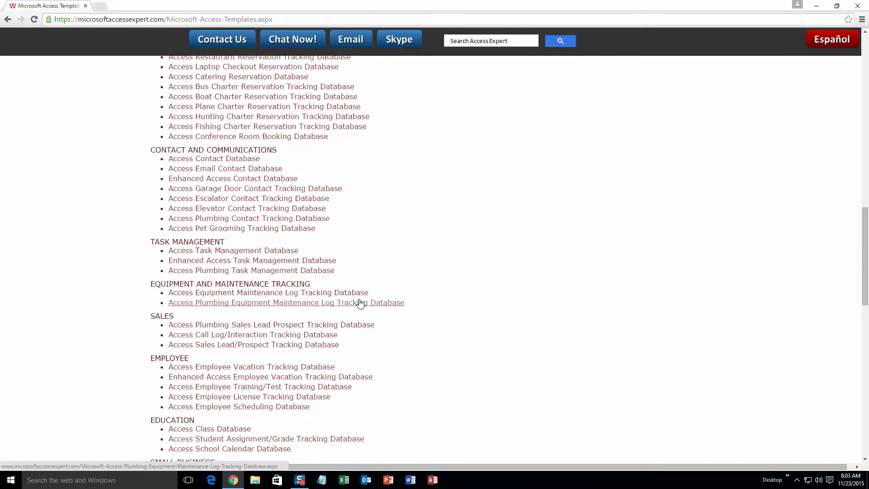
scroll(360, 304, "down", 1)
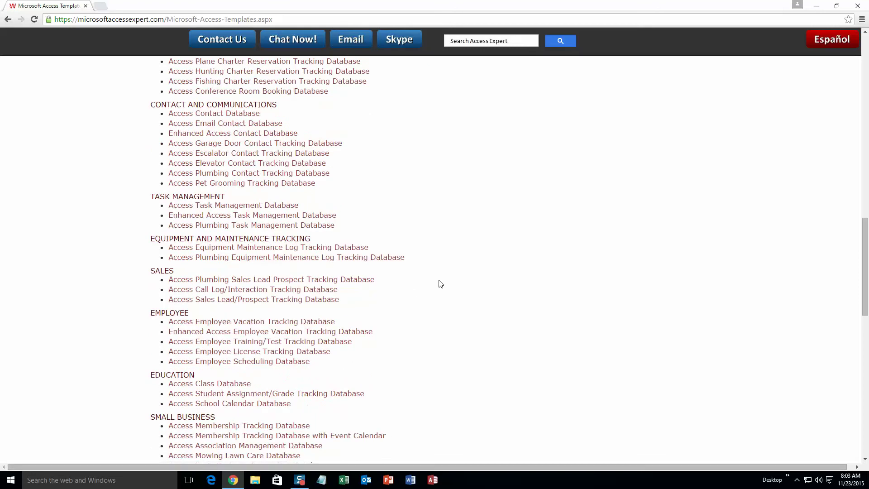
scroll(469, 333, "down", 3)
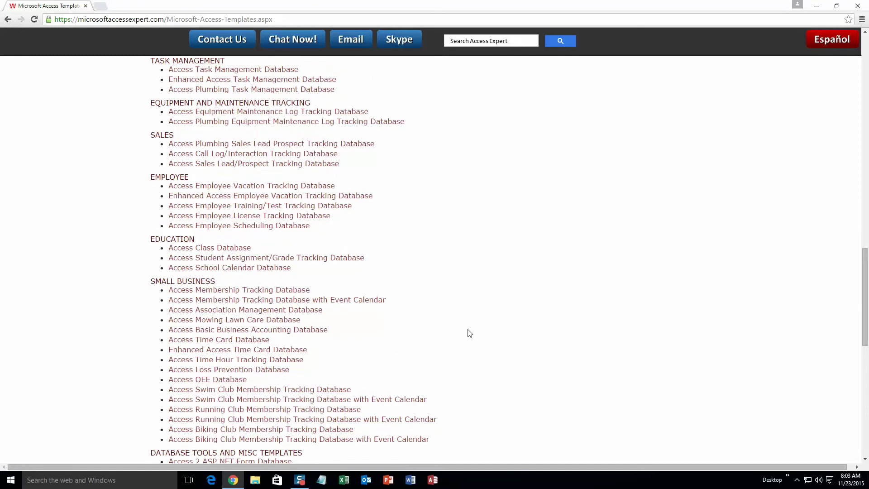
scroll(473, 325, "down", 2)
scroll(473, 325, "down", 1)
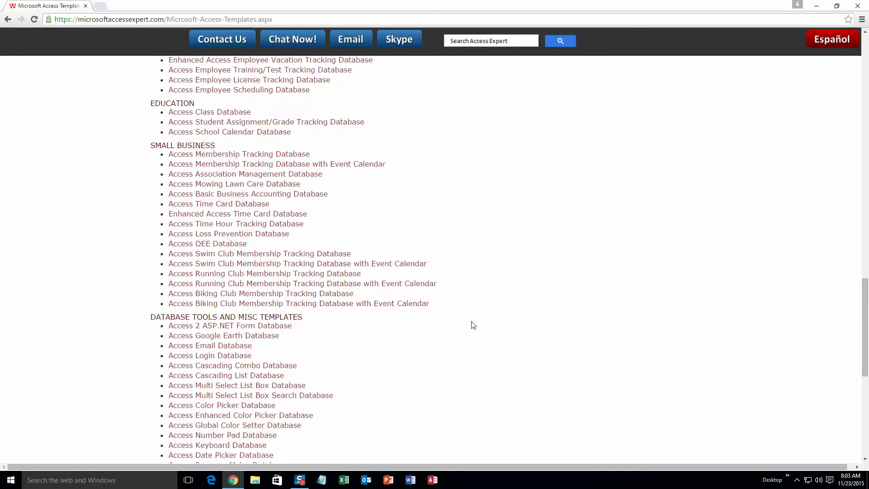
scroll(473, 325, "down", 1)
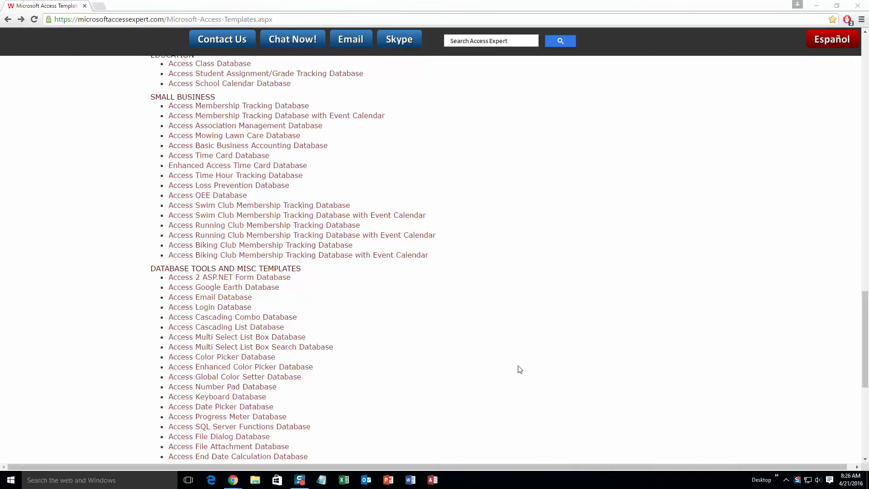
scroll(515, 379, "up", 3)
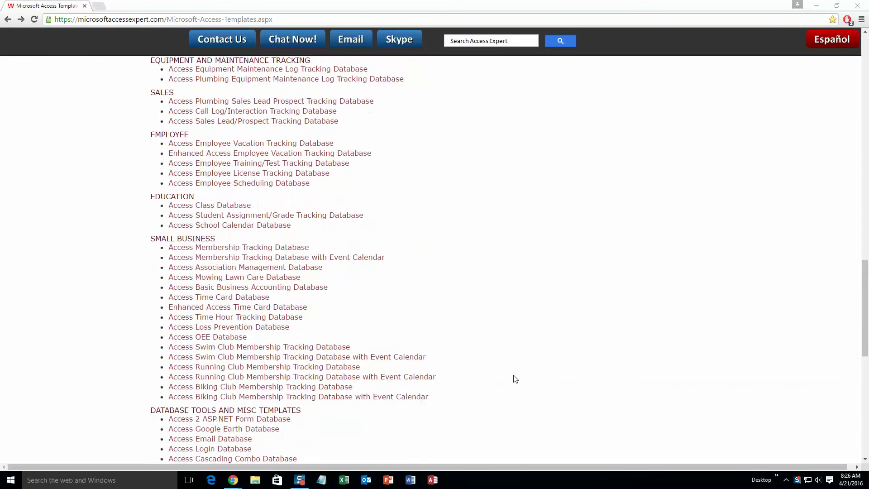
scroll(515, 379, "up", 5)
scroll(516, 379, "up", 5)
scroll(515, 378, "up", 5)
scroll(515, 379, "up", 3)
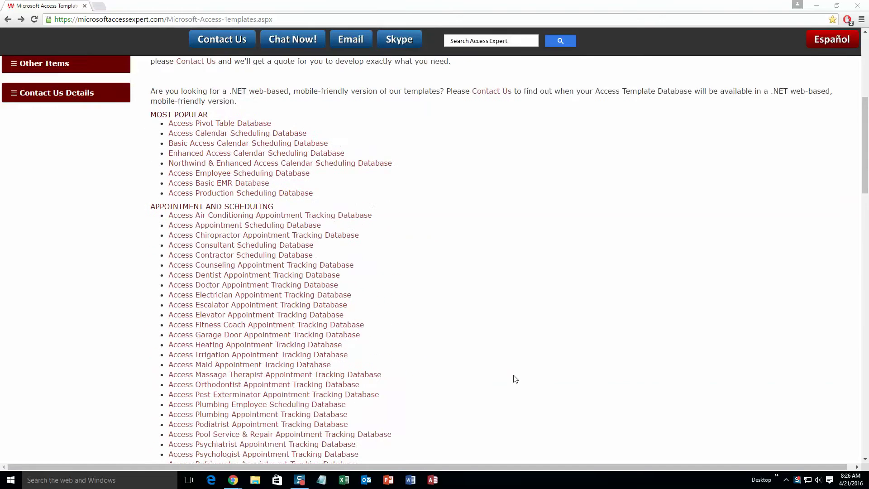
scroll(516, 379, "up", 3)
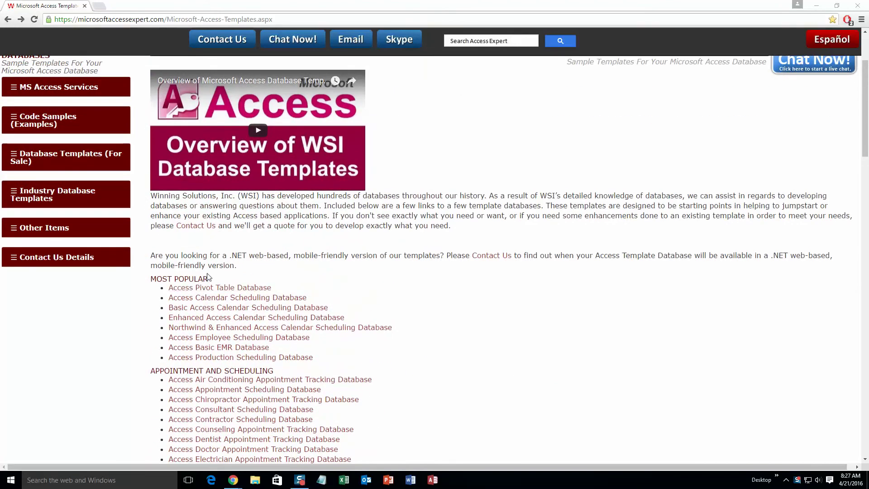
Step: Open the Access Calendar Scheduling Database page and scroll down to its demo download links
left_click(225, 299)
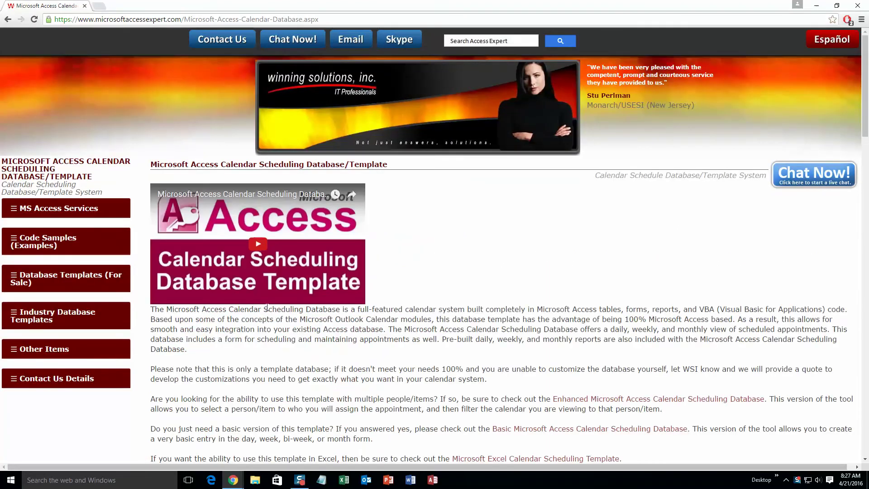
scroll(362, 340, "down", 1)
scroll(362, 340, "down", 4)
scroll(272, 333, "down", 3)
scroll(192, 326, "down", 4)
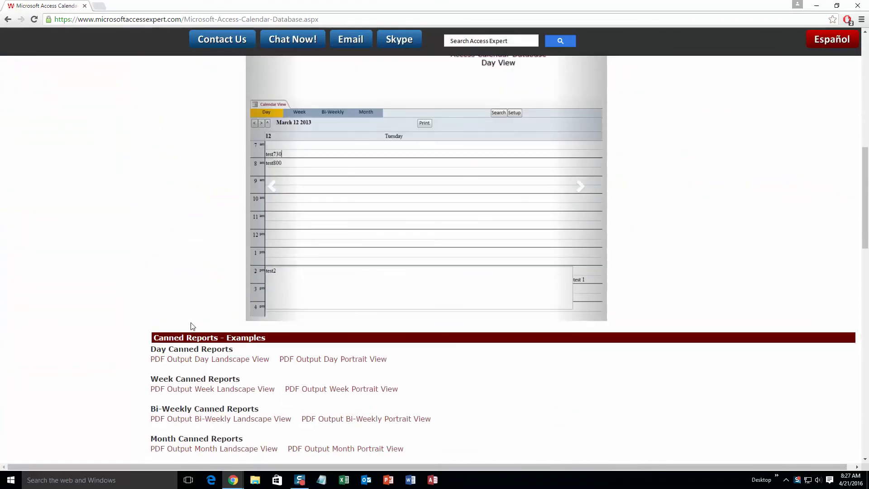
scroll(191, 326, "down", 2)
scroll(192, 326, "down", 2)
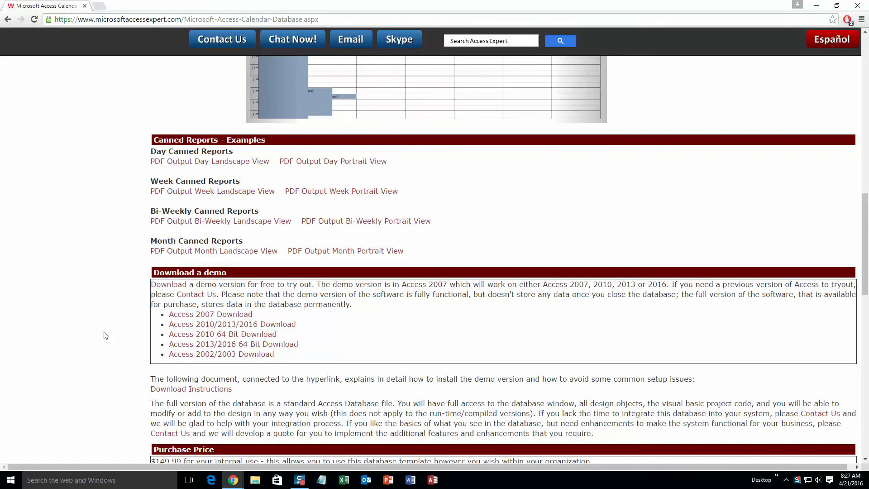
Step: Download the Access 2010/2013/2016 demo and open the downloaded zip file
left_click(268, 326)
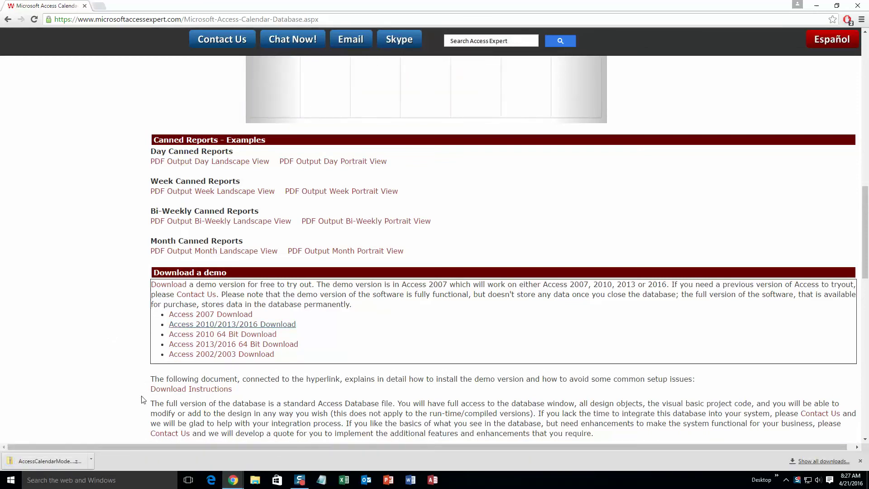
left_click(58, 461)
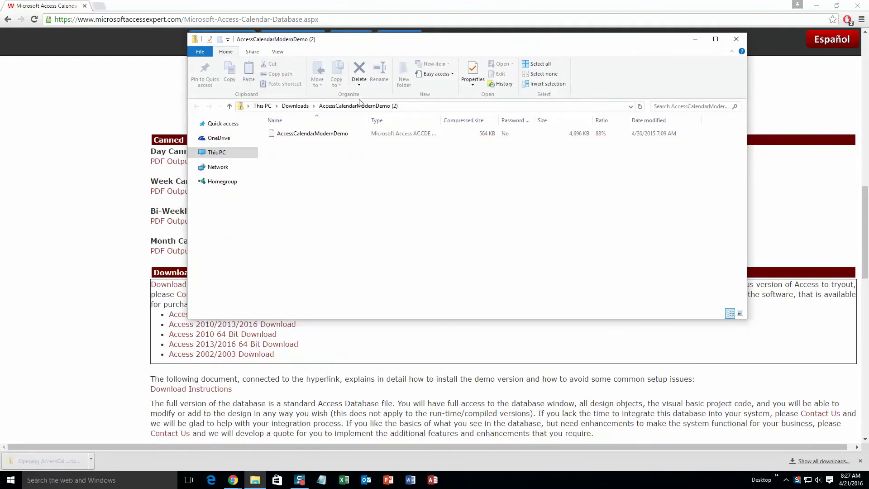
left_click(339, 135)
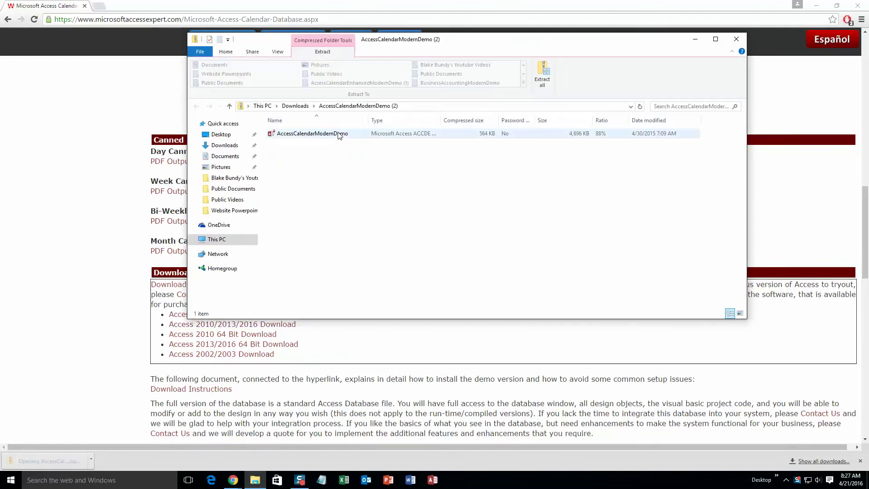
Step: Extract the zip into its own folder and launch the AccessCalendarModernDemo database
left_click(543, 77)
left_click(518, 328)
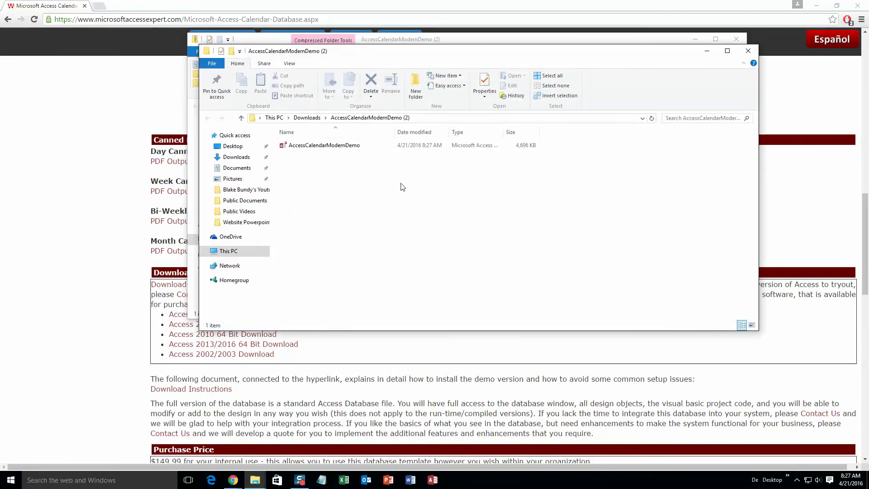
double_click(319, 145)
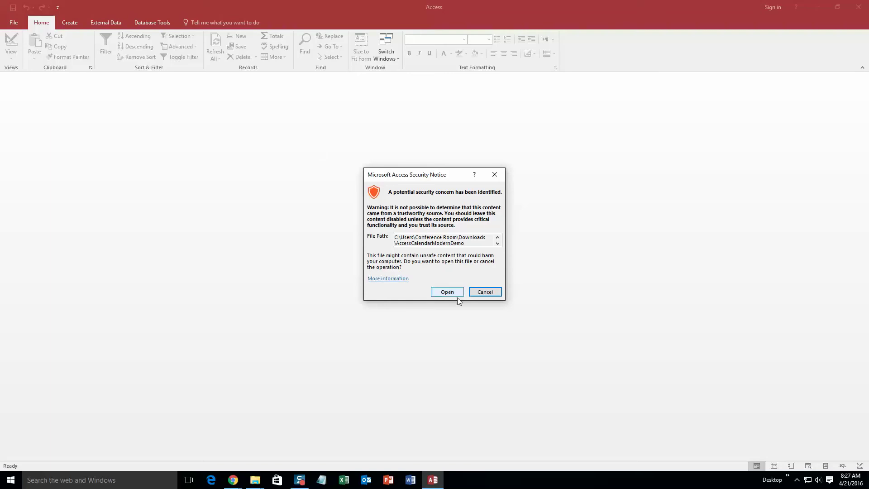
Step: Accept the Security Notice and close the Demo popup to reach the Main Menu
left_click(447, 292)
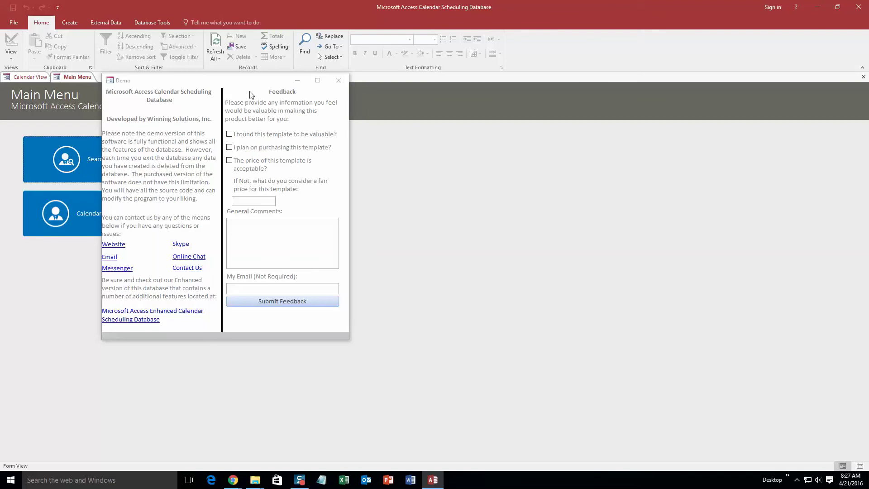
left_click(338, 82)
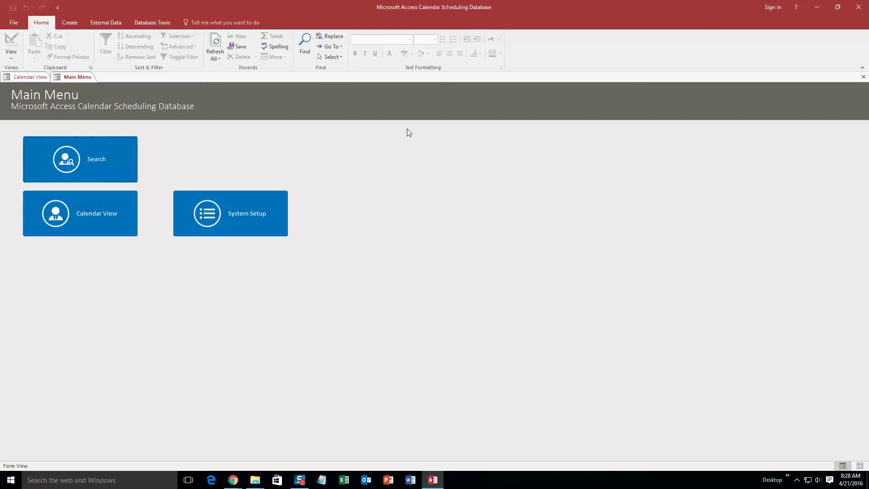
Step: Open Calendar View, preview Week and Month layouts, then start an 8 AM appointment in Day view
left_click(88, 230)
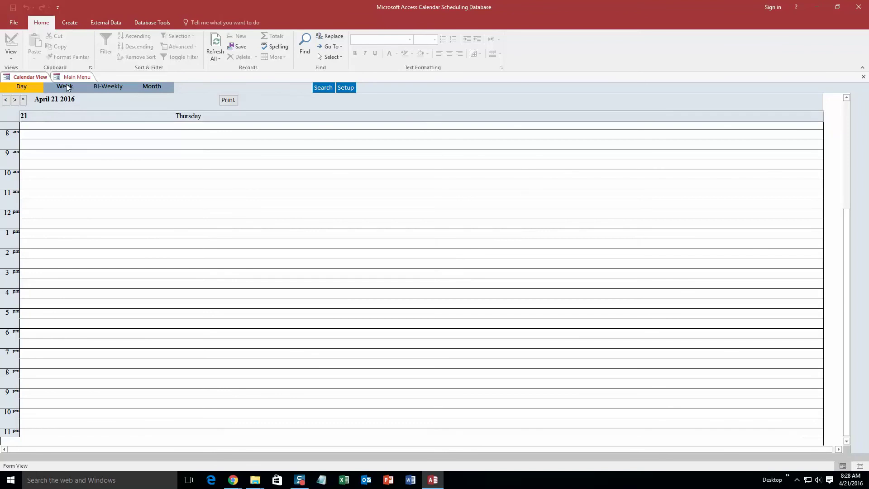
left_click(121, 86)
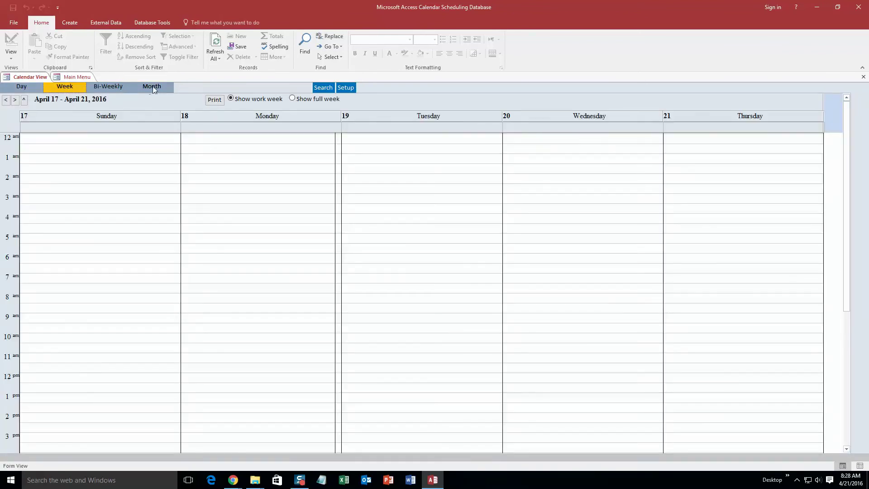
left_click(152, 87)
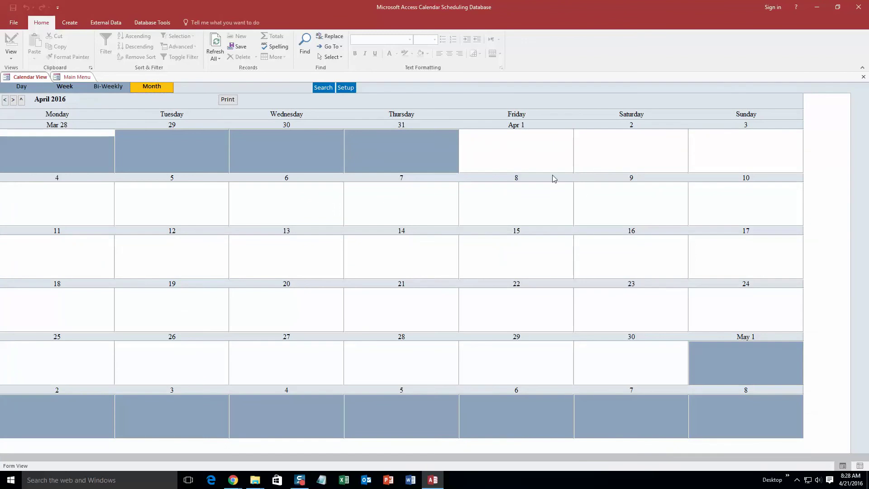
left_click(19, 88)
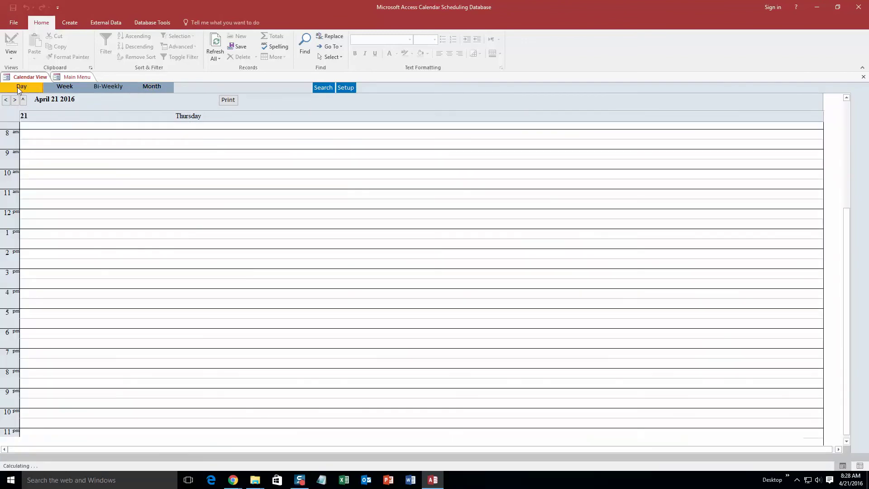
double_click(34, 134)
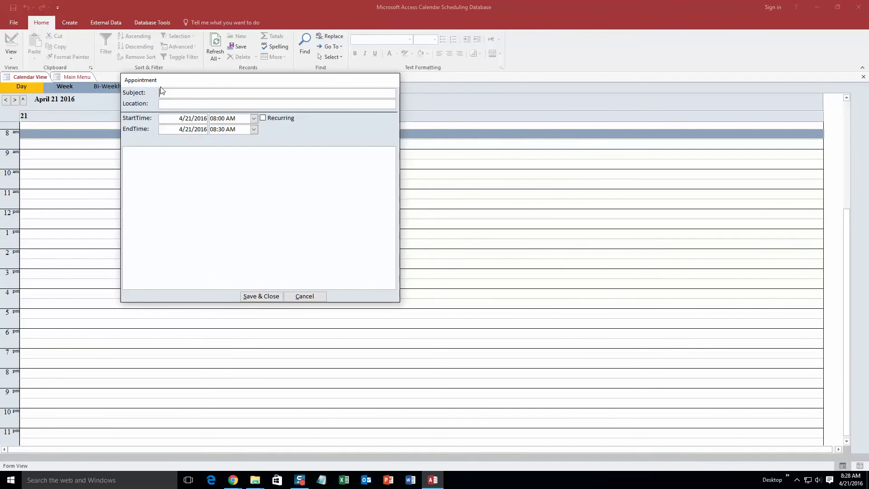
Step: Enter subject Test, location Home, end time 09:00 AM and note 'test', then save the appointment
type("Test")
left_click(335, 103)
type("om")
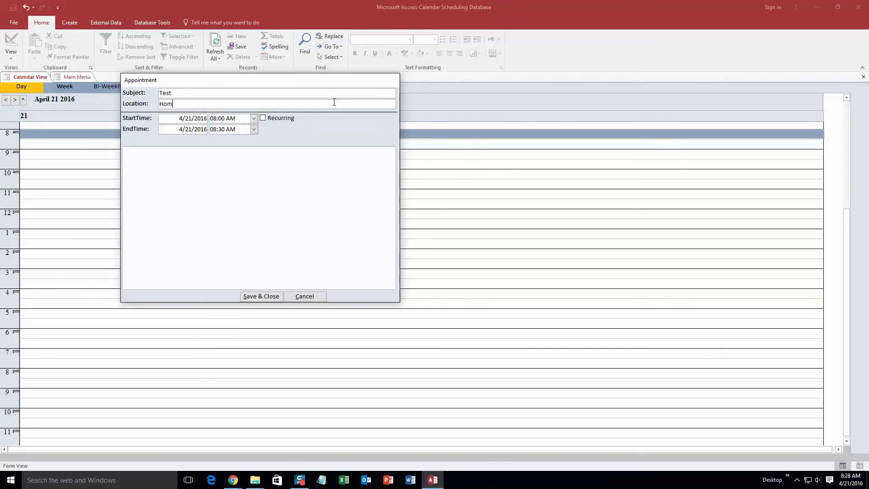
type("e")
left_click(254, 129)
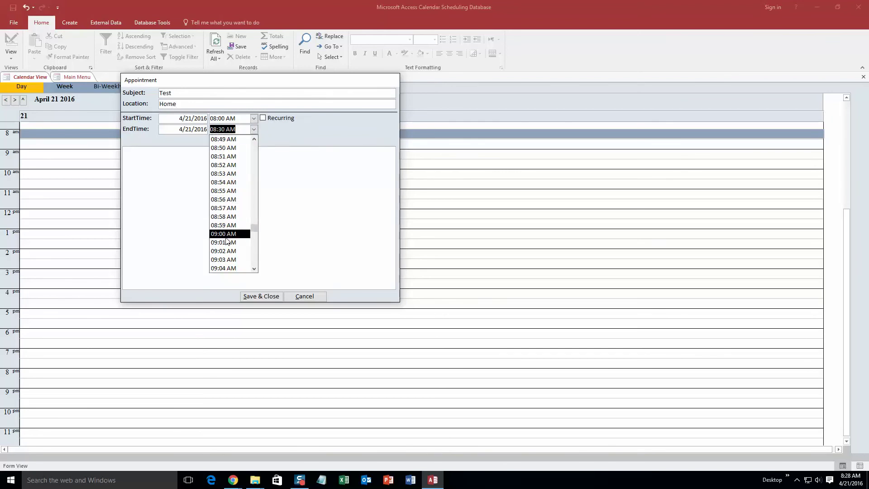
scroll(228, 230, "down", 3)
left_click(226, 199)
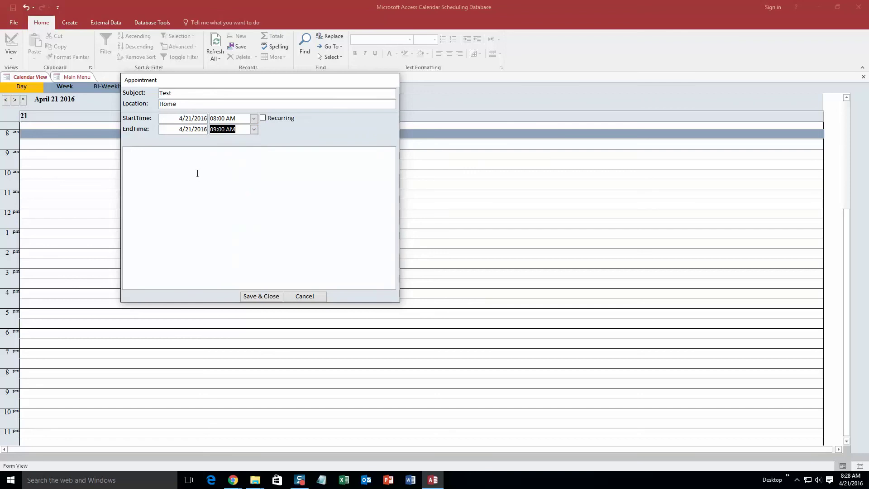
left_click(196, 174)
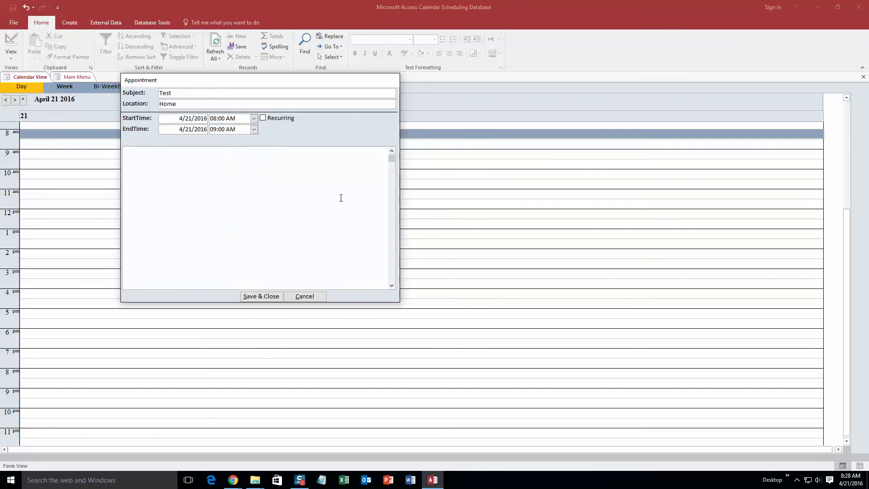
type("test")
left_click(262, 297)
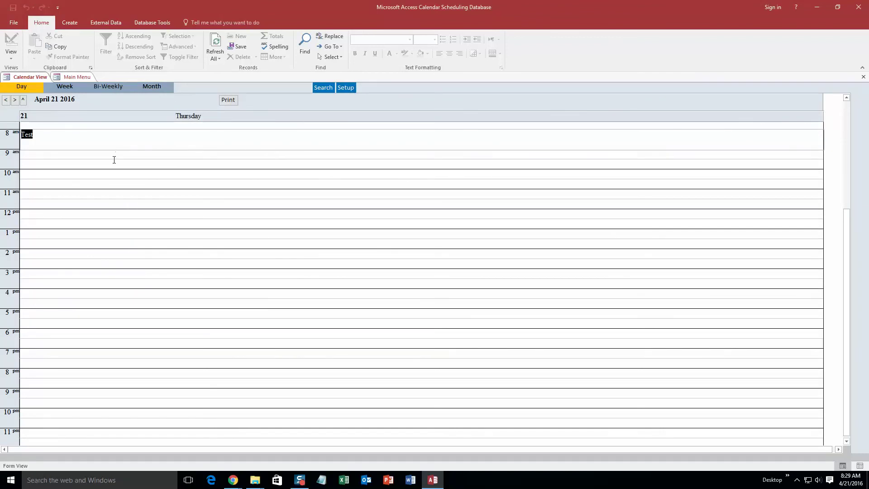
Step: Review the Test appointment without changes, switch to Month view, then open Calendar Search
left_click(114, 161)
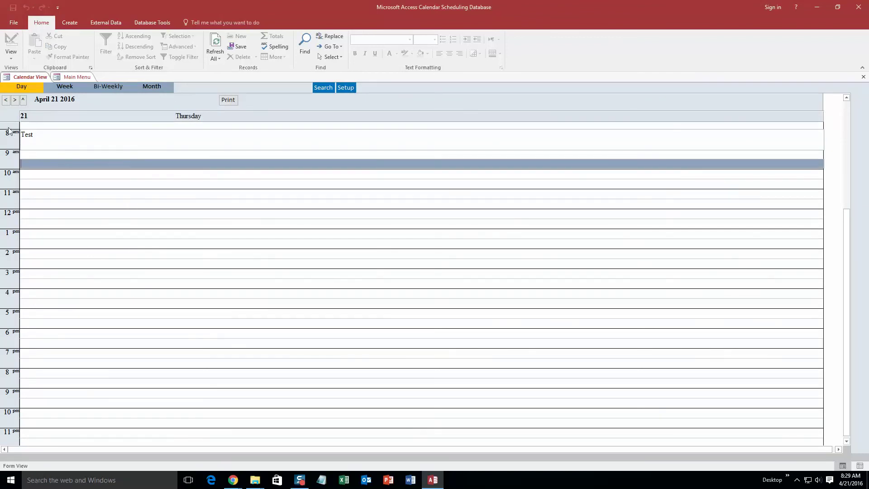
double_click(71, 134)
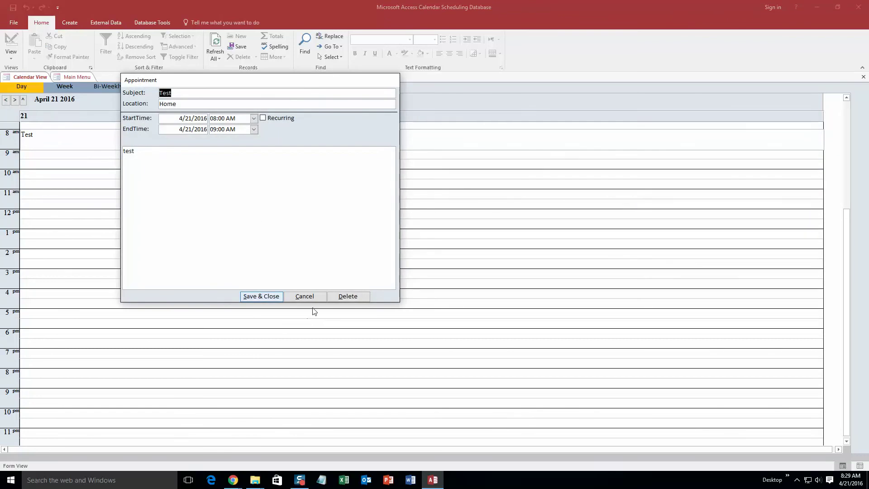
left_click(309, 298)
left_click(141, 88)
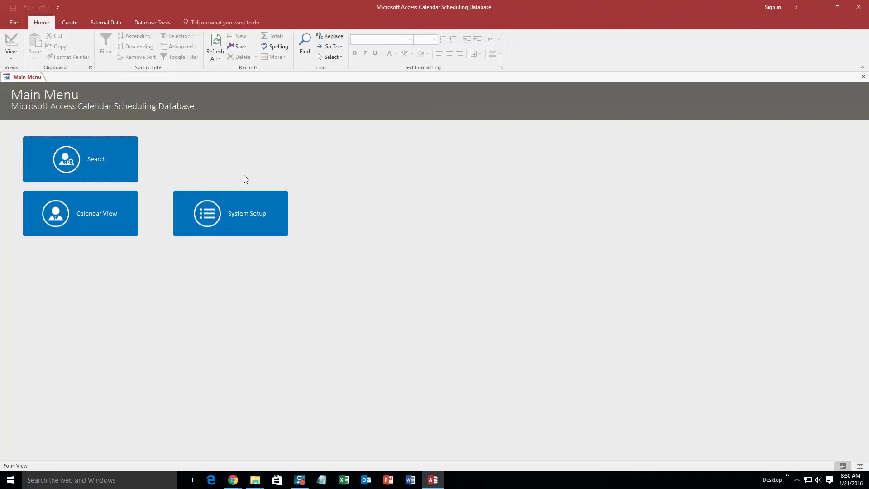
left_click(116, 145)
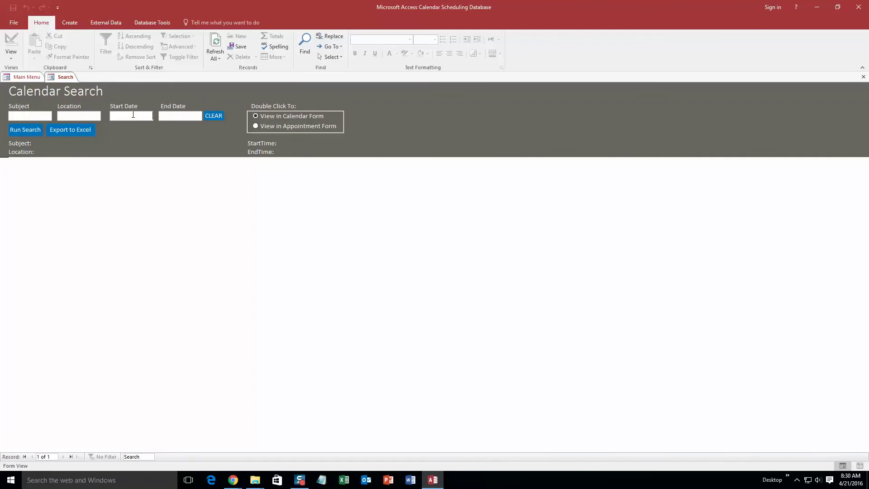
Step: Search appointments from start date 4/21/2016, confirm the Test entry appears, then close the search
left_click(158, 115)
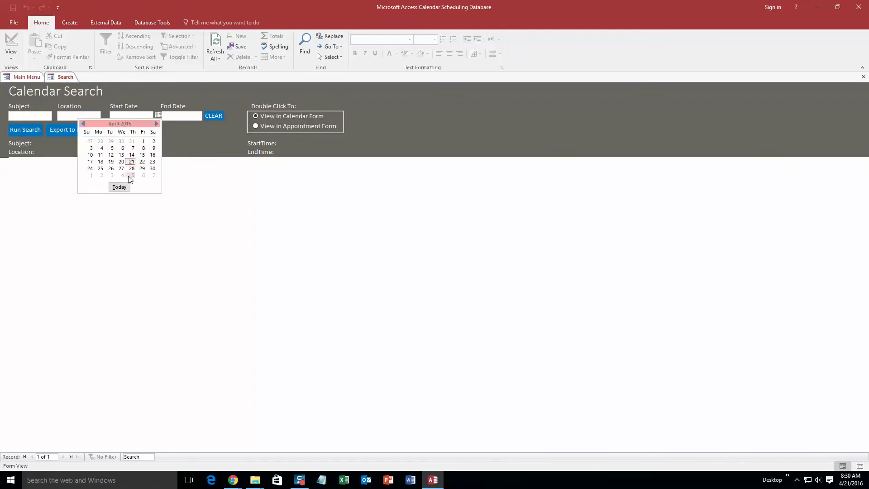
left_click(119, 187)
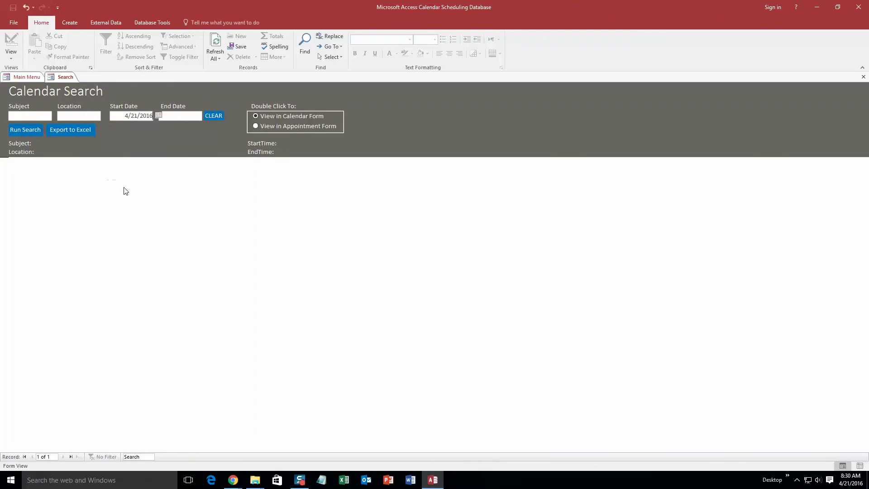
left_click(21, 130)
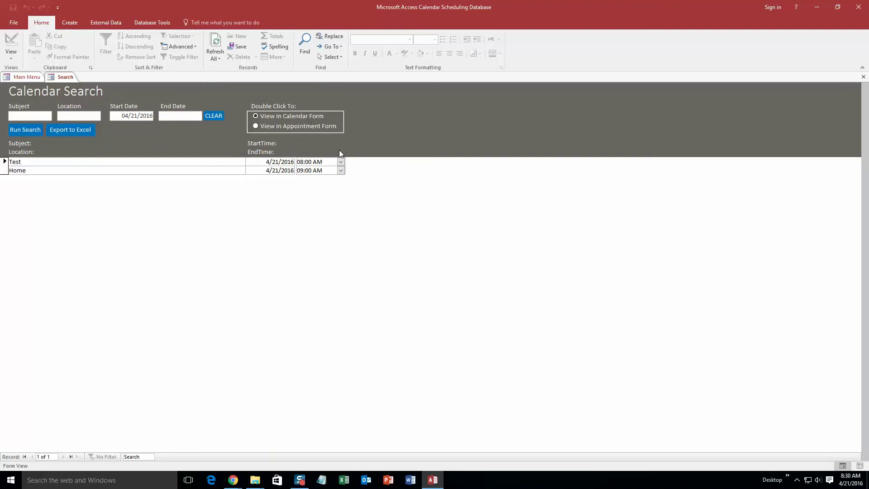
right_click(58, 77)
left_click(87, 95)
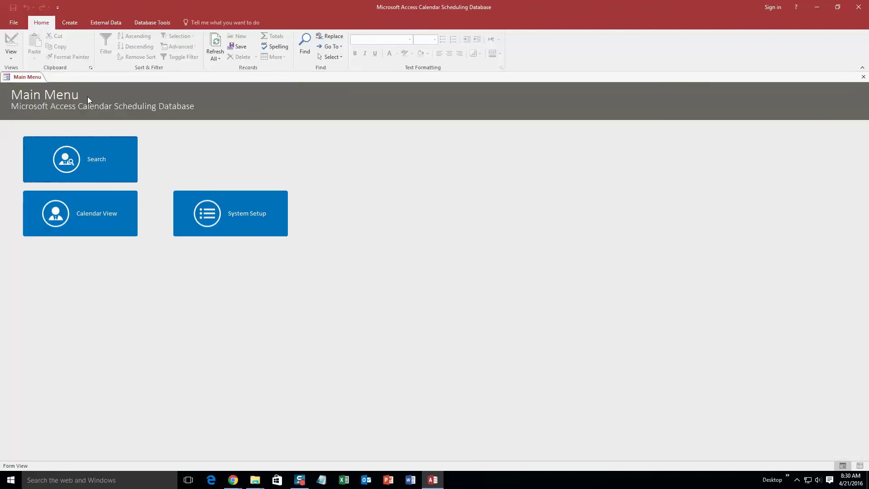